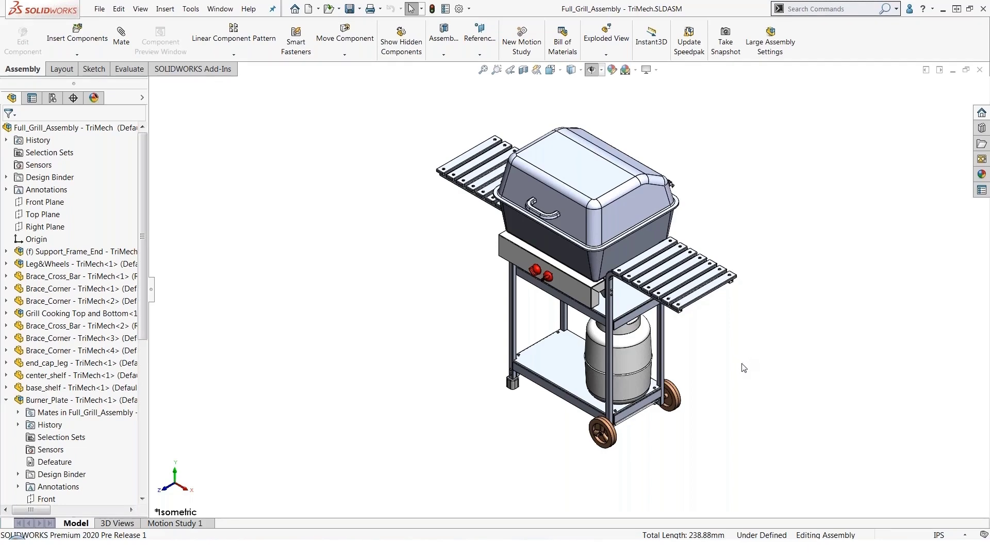
Zoom in on the right side shelf's slats and the screws on its support leg
scroll(749, 298, down, 2)
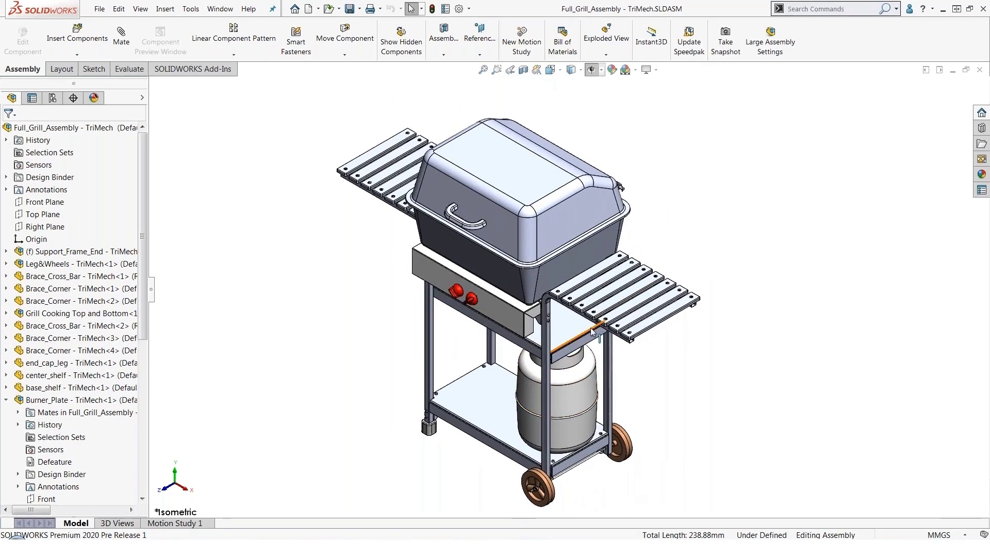
scroll(542, 298, down, 5)
scroll(543, 297, down, 3)
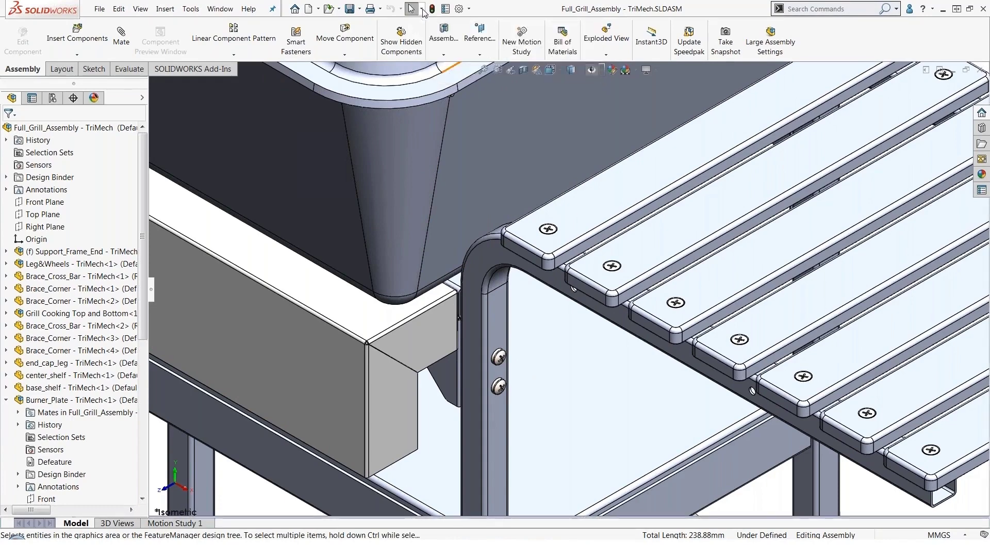
click(422, 10)
Use Select By Size, trying 19%, 8% and 7%, then settle on 3% to pick 158 components
click(423, 10)
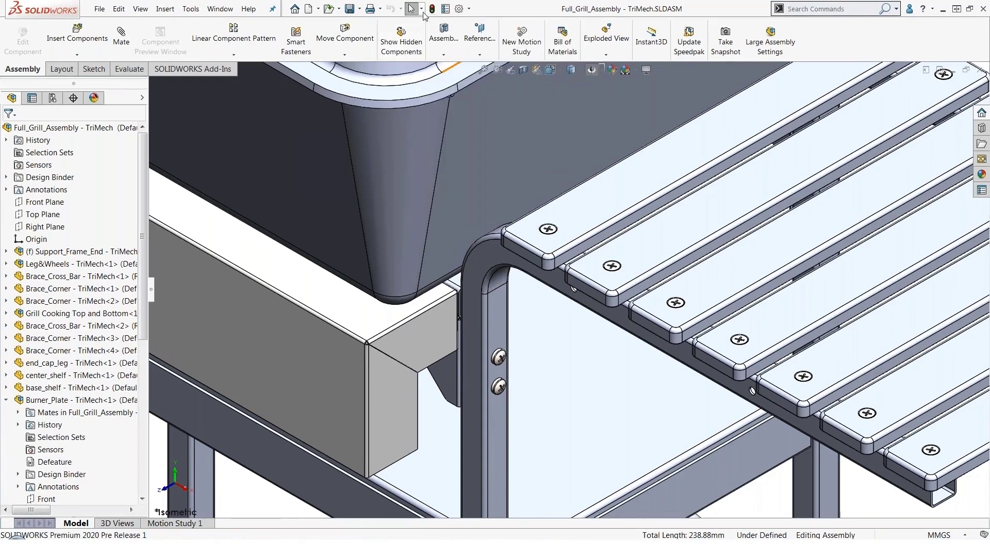
click(422, 9)
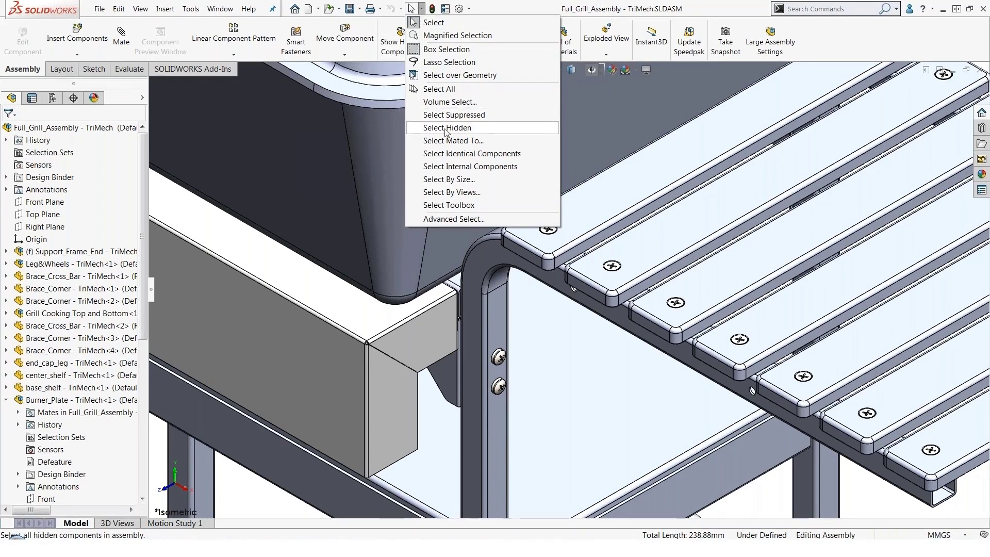
click(459, 180)
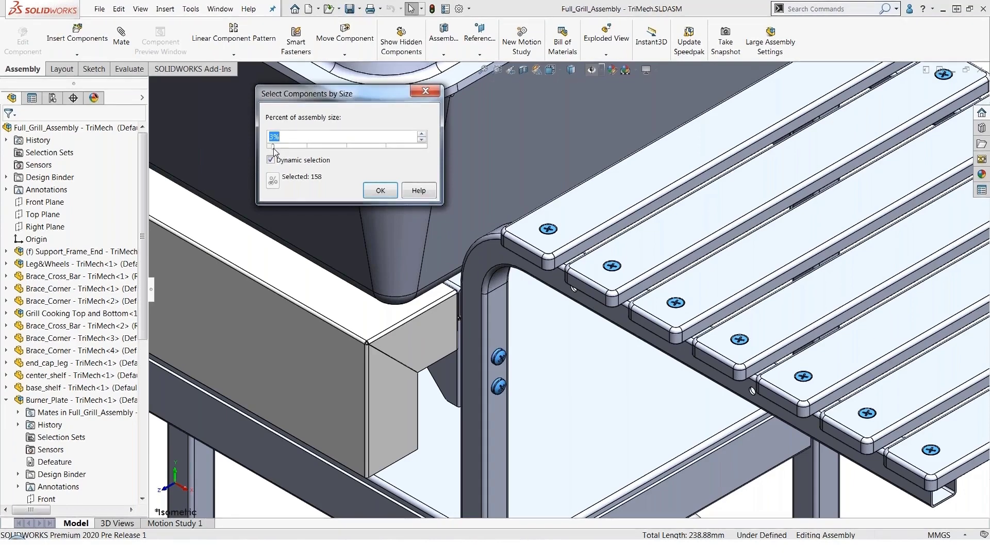
drag(274, 152, 300, 150)
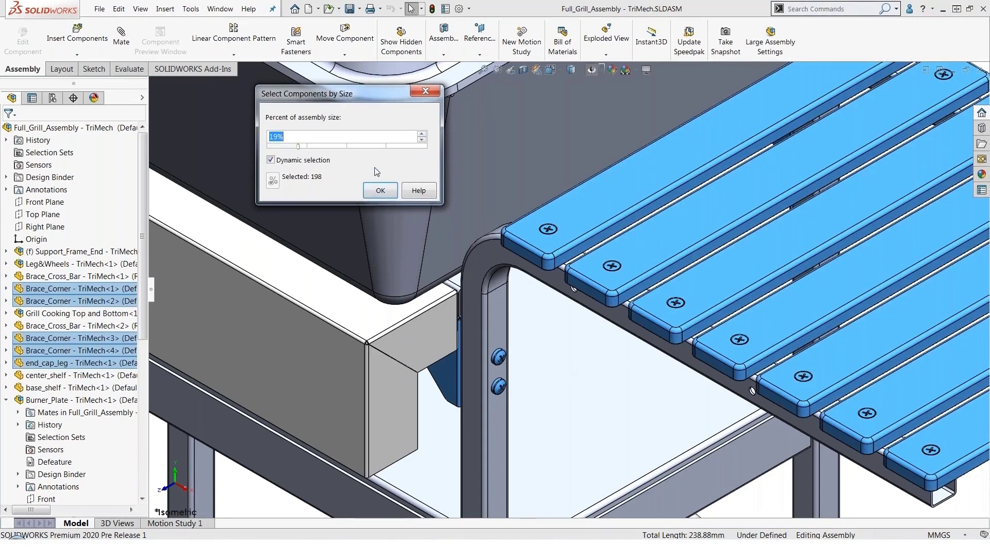
drag(300, 147, 272, 146)
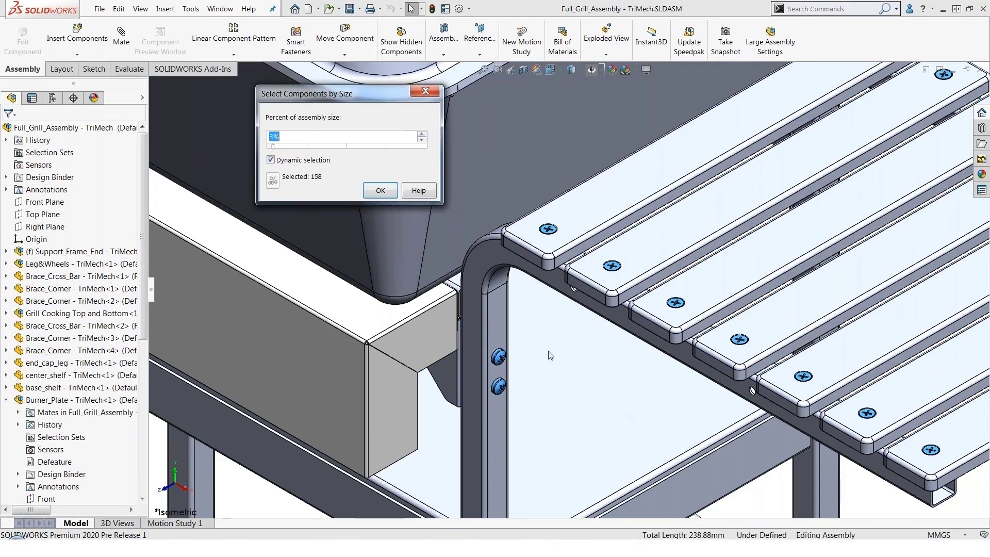
key(Up)
key(Up)
key(Up)
key(Up)
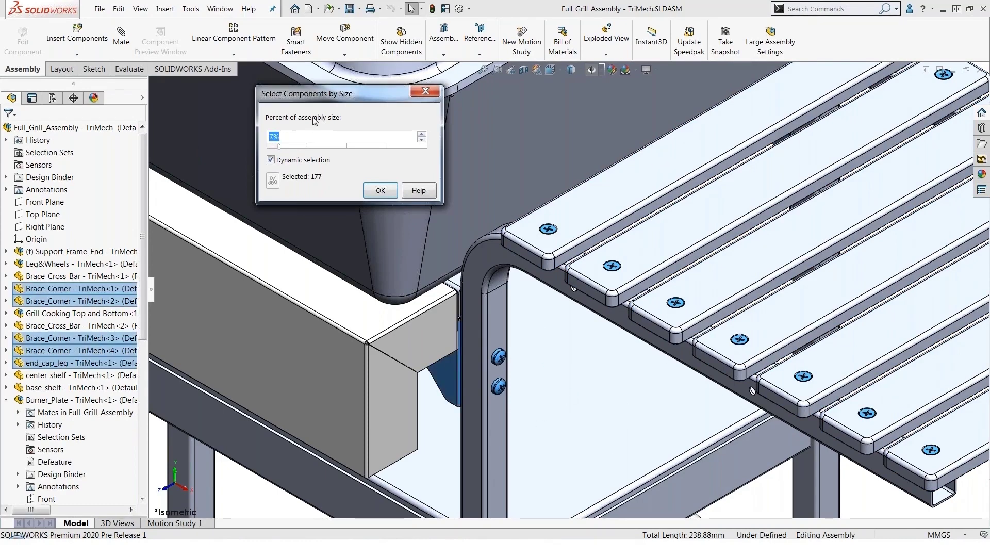
key(Down)
key(Down)
key(Down)
key(Down)
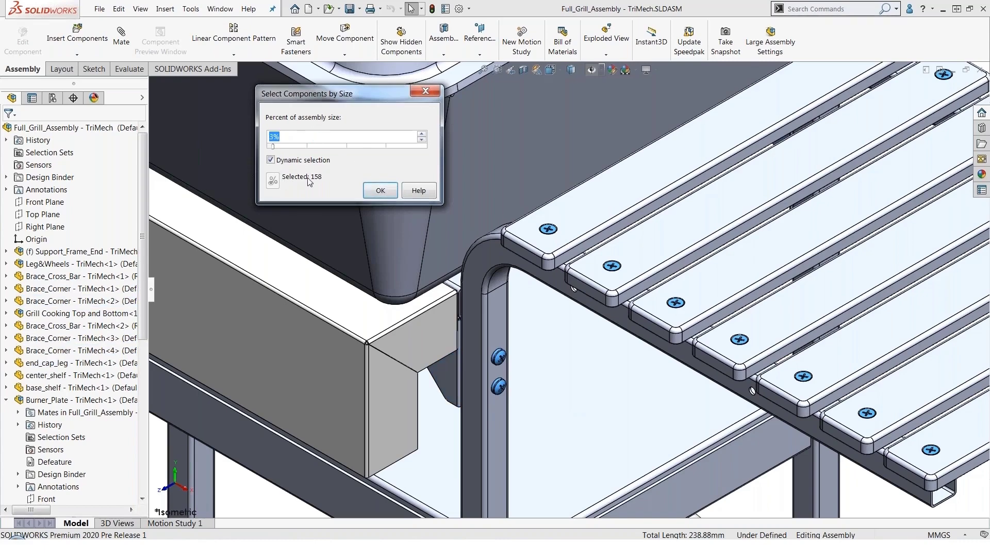
Accept the 3% size selection and fit the whole grill in the view
click(380, 192)
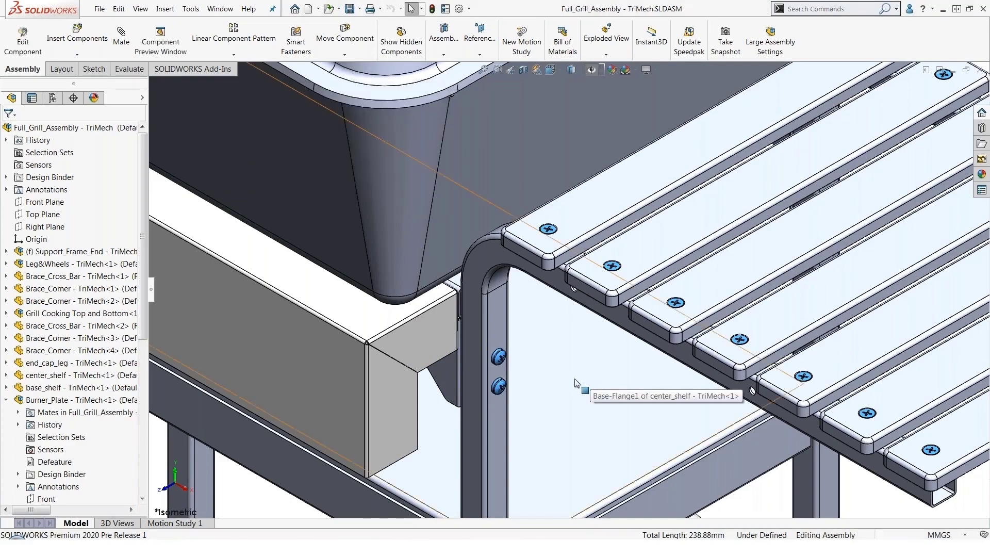
key(f)
scroll(566, 343, down, 5)
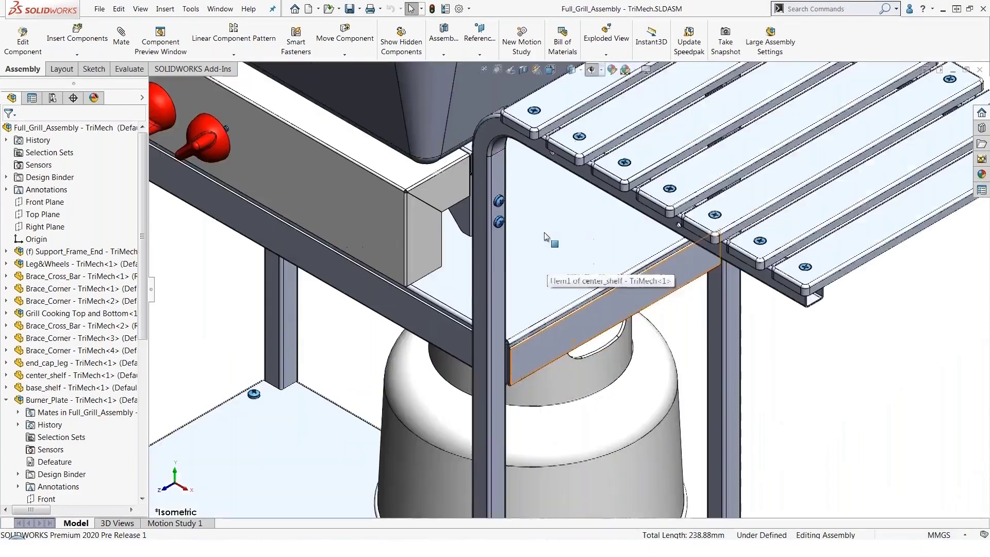
Briefly pick the center shelf, then clear the selection and refit the full grill
click(542, 220)
right_click(543, 220)
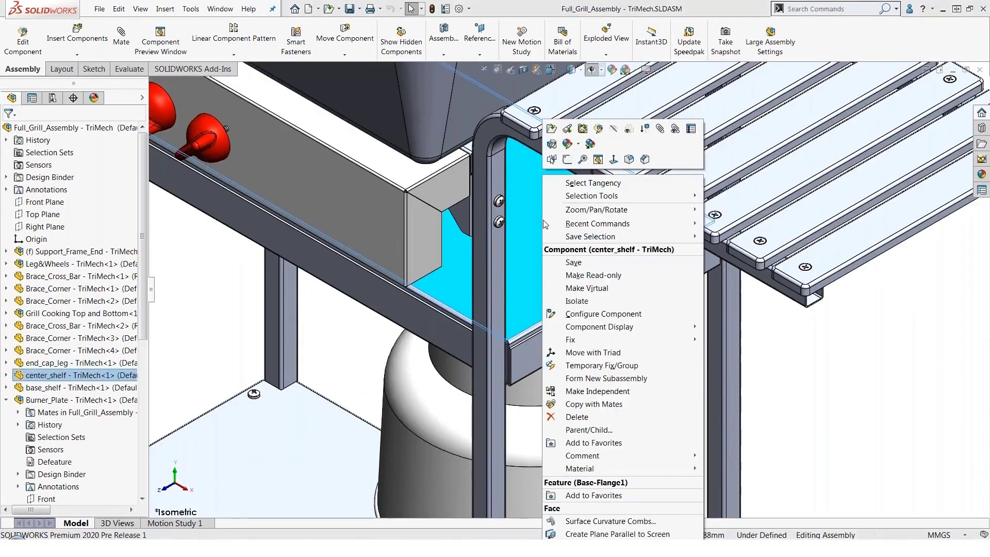
click(850, 373)
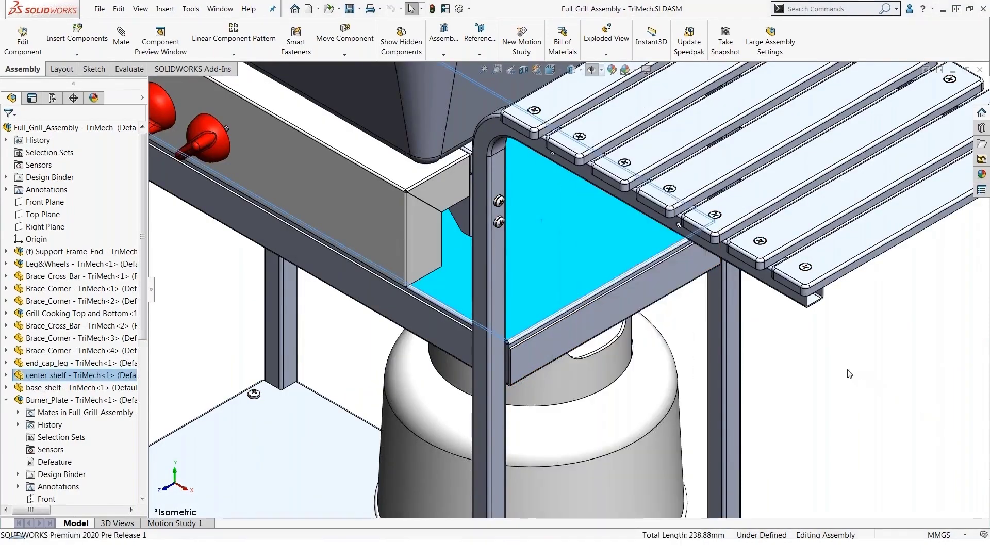
click(833, 399)
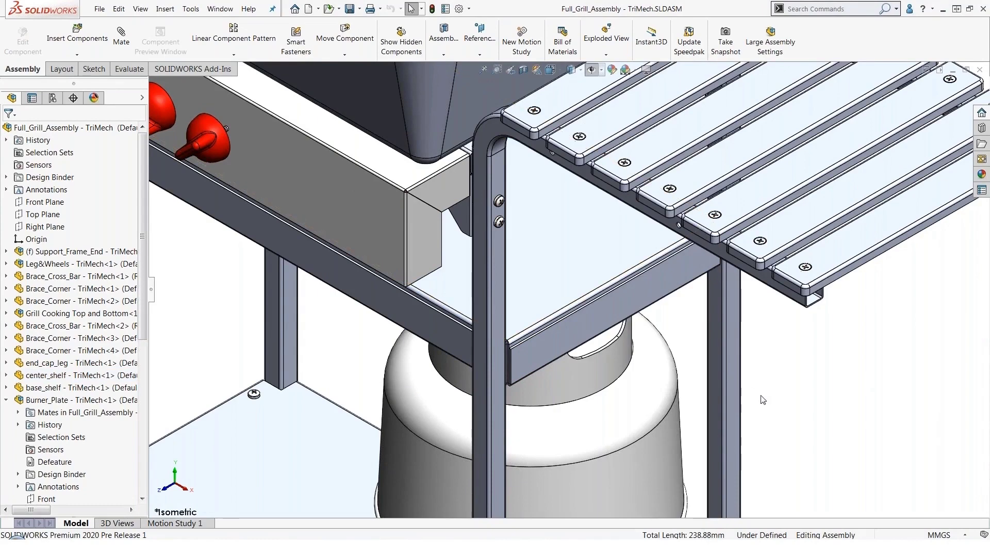
key(f)
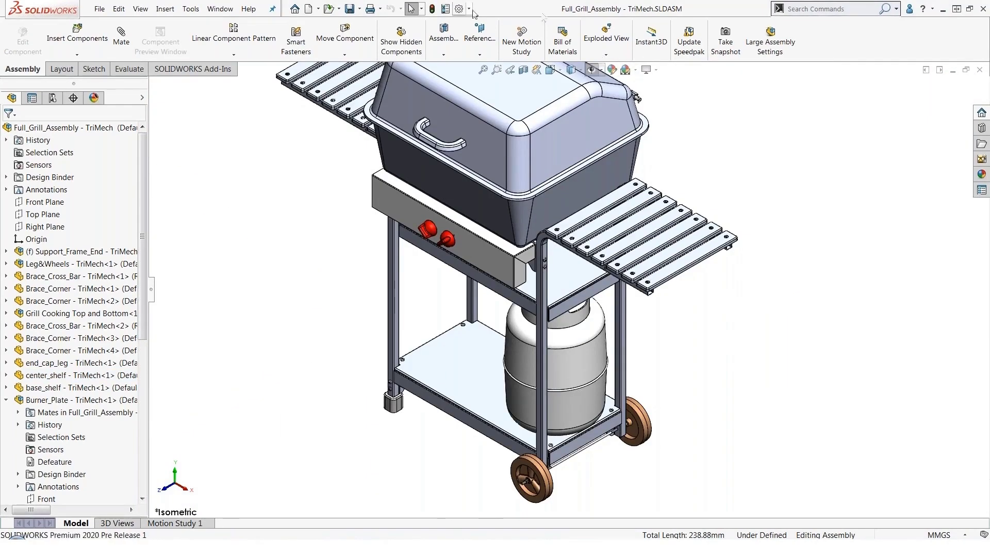
click(422, 8)
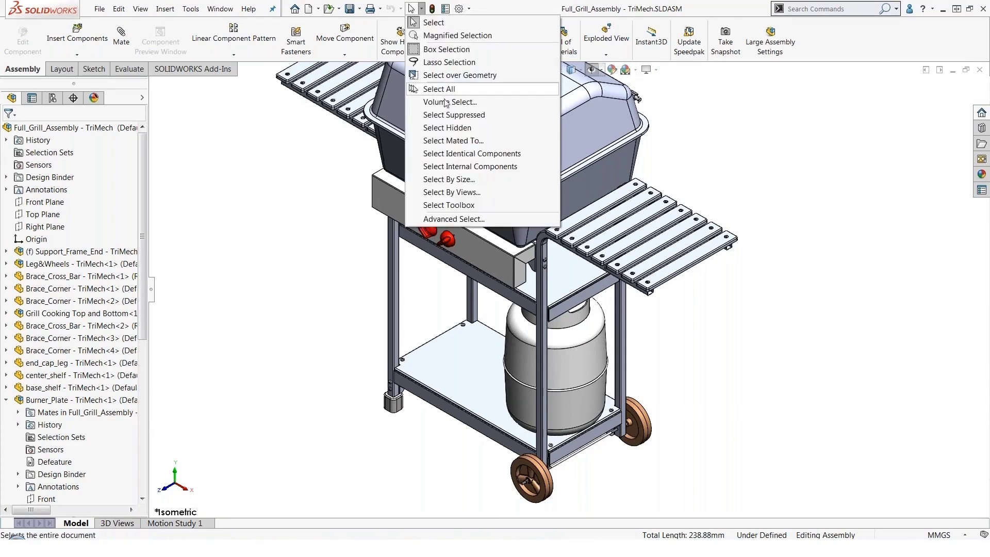
Choose Select Toolbox to pick every Toolbox fastener, then zoom in on the grill
click(453, 205)
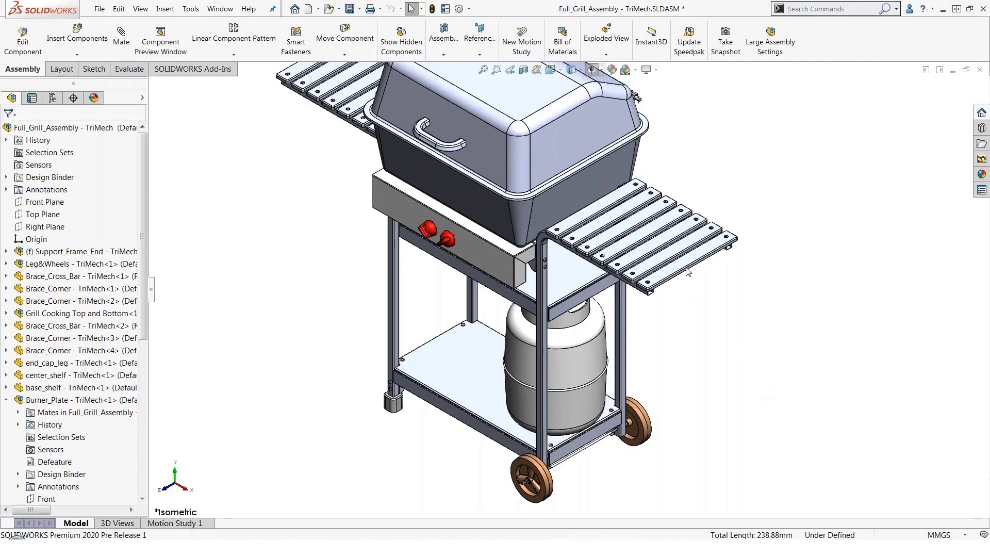
scroll(641, 260, down, 2)
scroll(641, 261, down, 3)
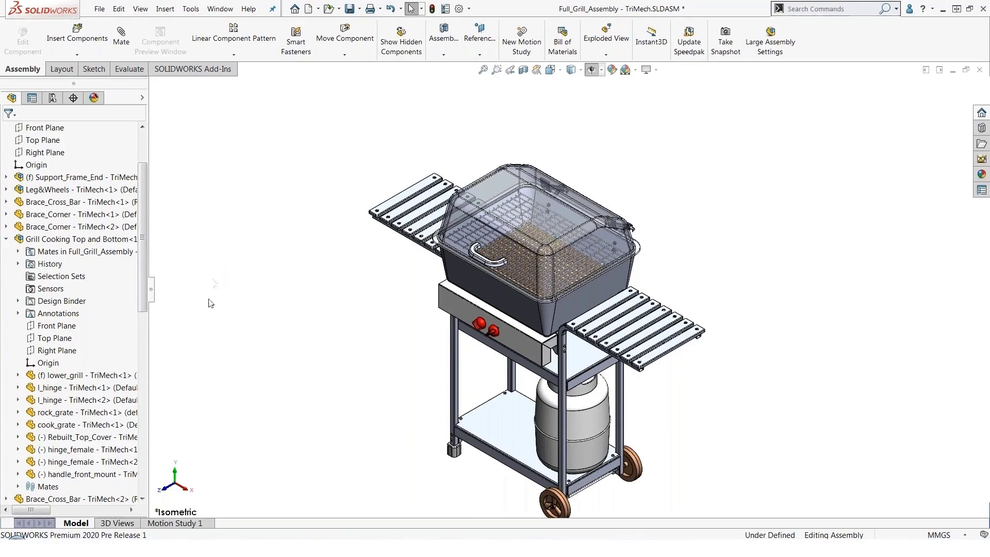
Zoom to the burner panel and select the control panel together with the red Lofted Control Knobs
scroll(409, 255, down, 4)
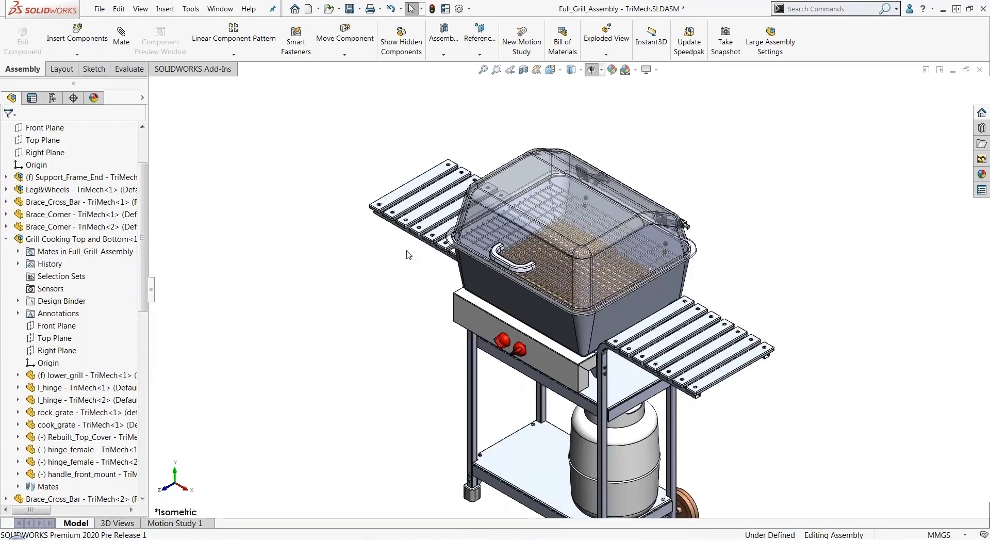
scroll(571, 304, up, 2)
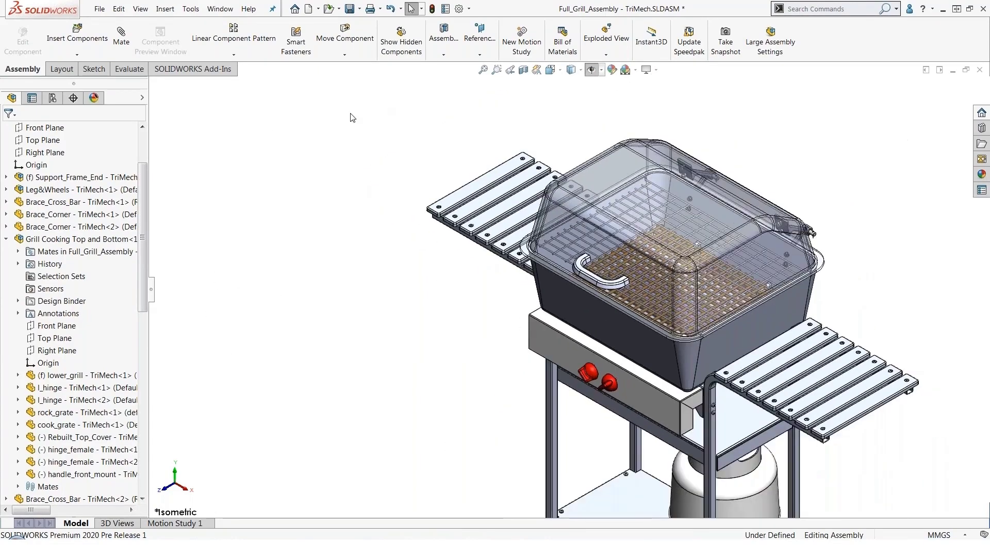
drag(145, 219, 143, 175)
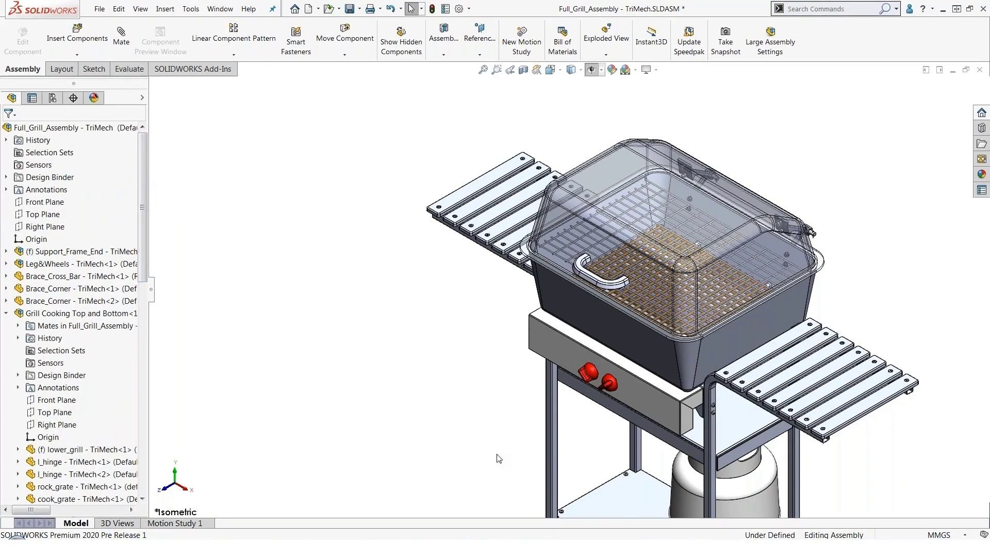
scroll(671, 365, down, 5)
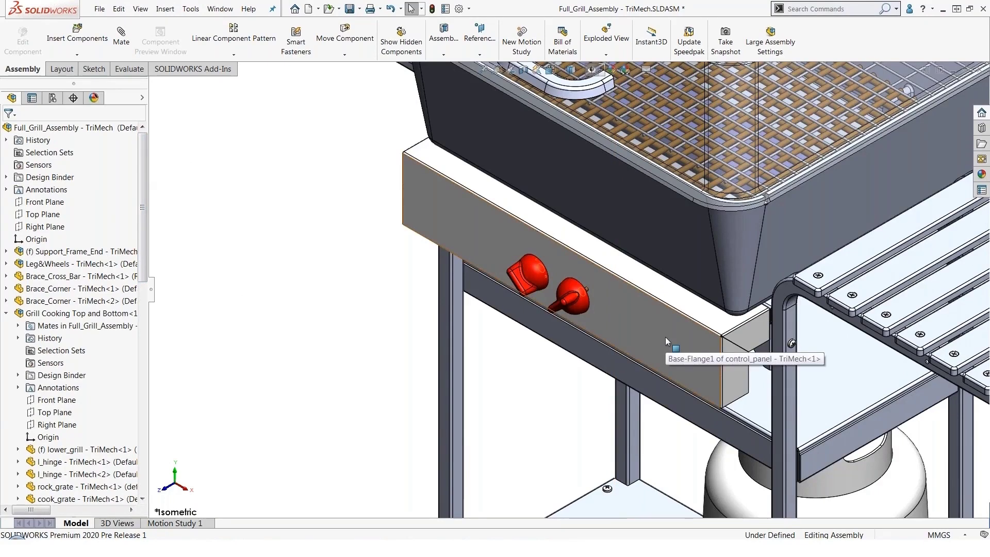
click(665, 337)
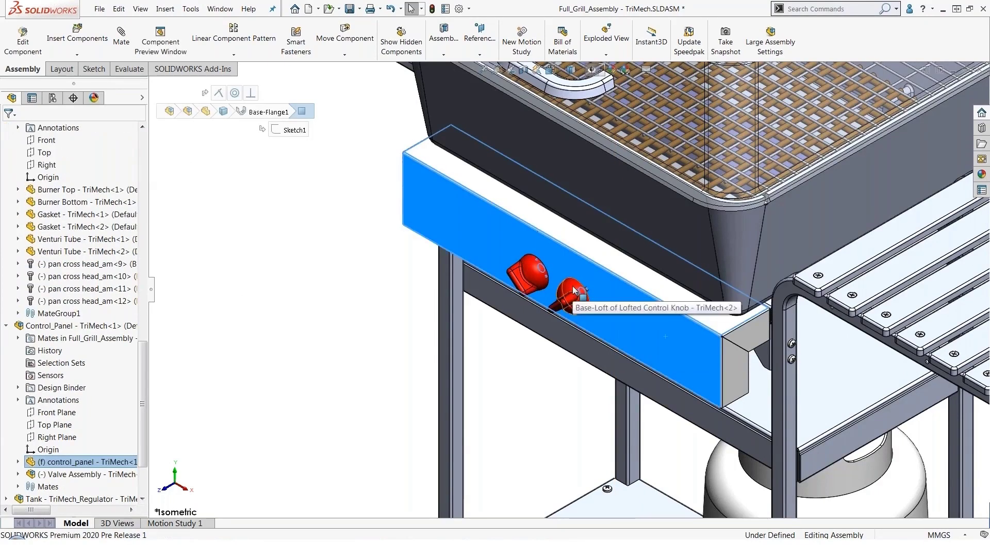
ctrl+click(528, 272)
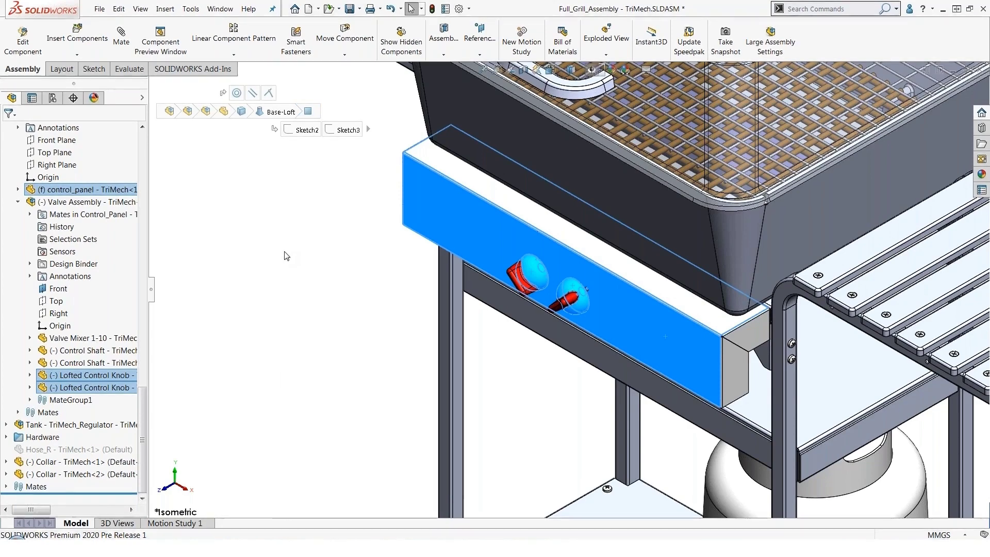
right_click(286, 256)
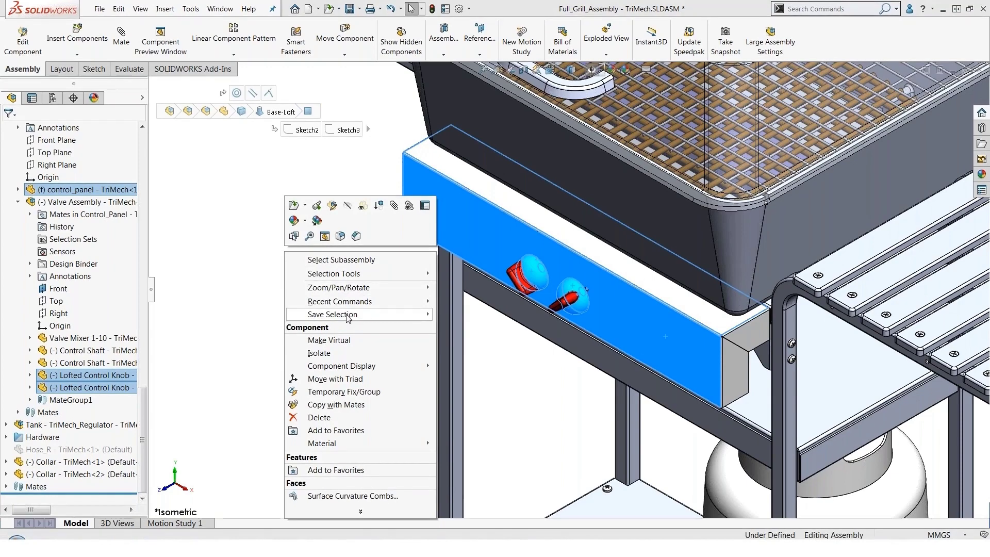
Store the control panel and knobs selection with Save Selection > New Selection Set
mouse_move(349, 316)
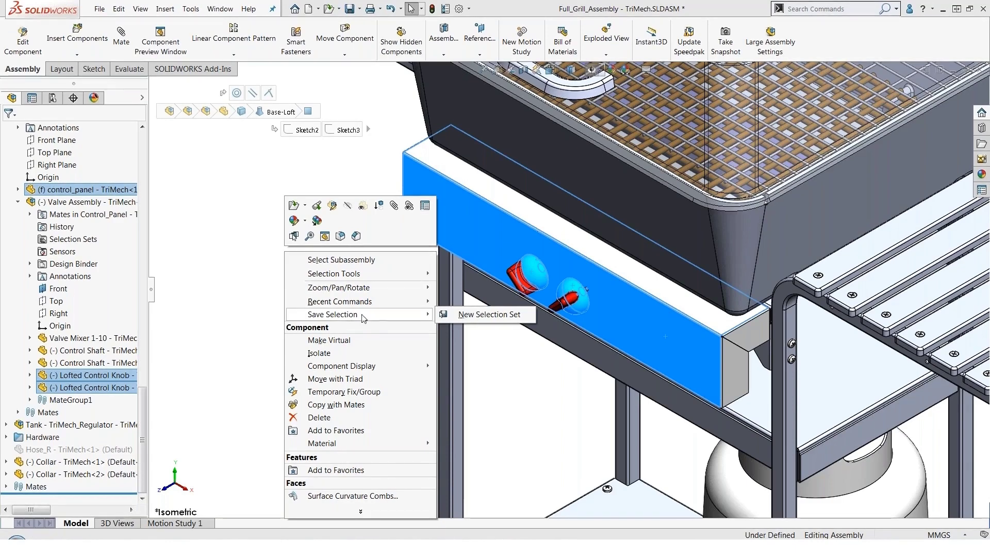
click(484, 316)
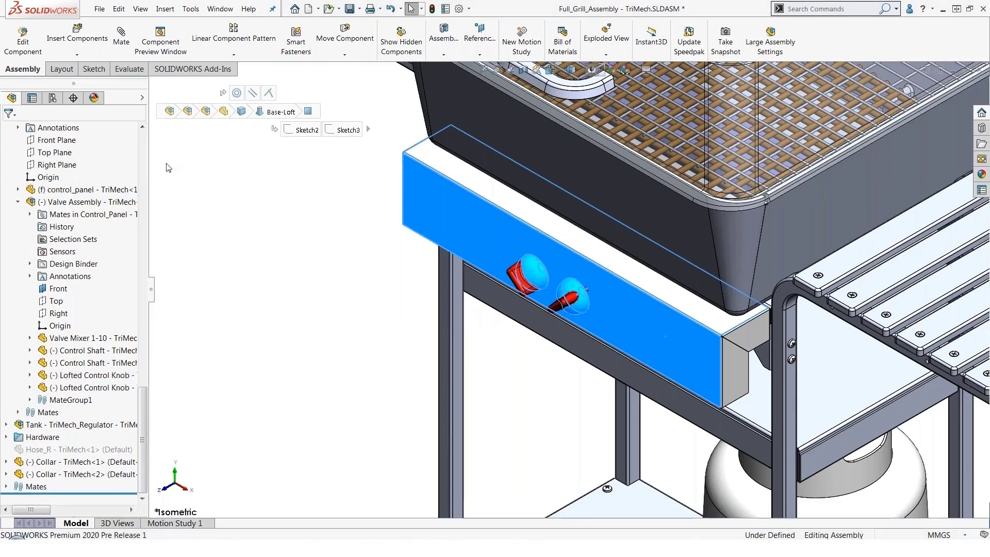
drag(144, 412, 141, 144)
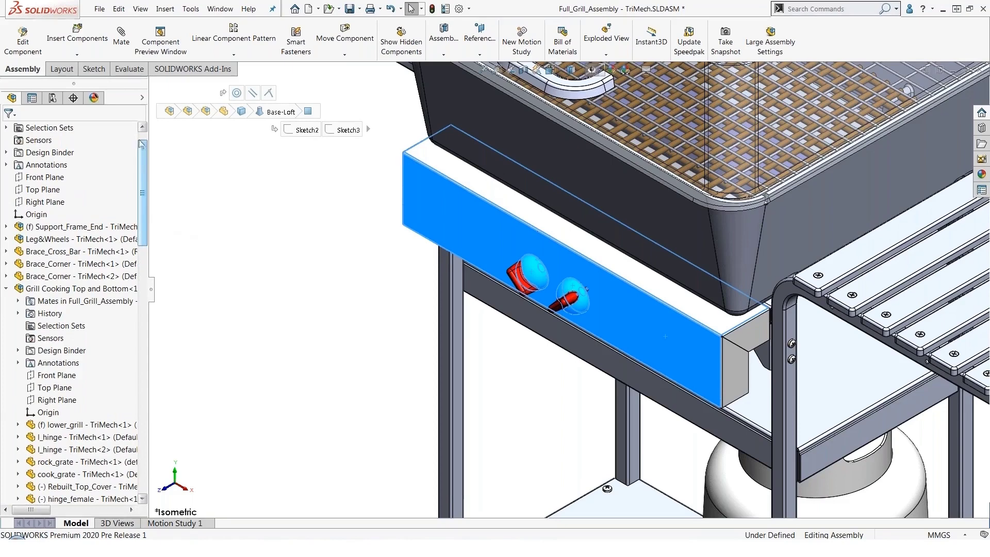
Expand Selection Sets to show Selection-Set1's three faces, then recall it to reselect panel and knobs
scroll(144, 159, up, 1)
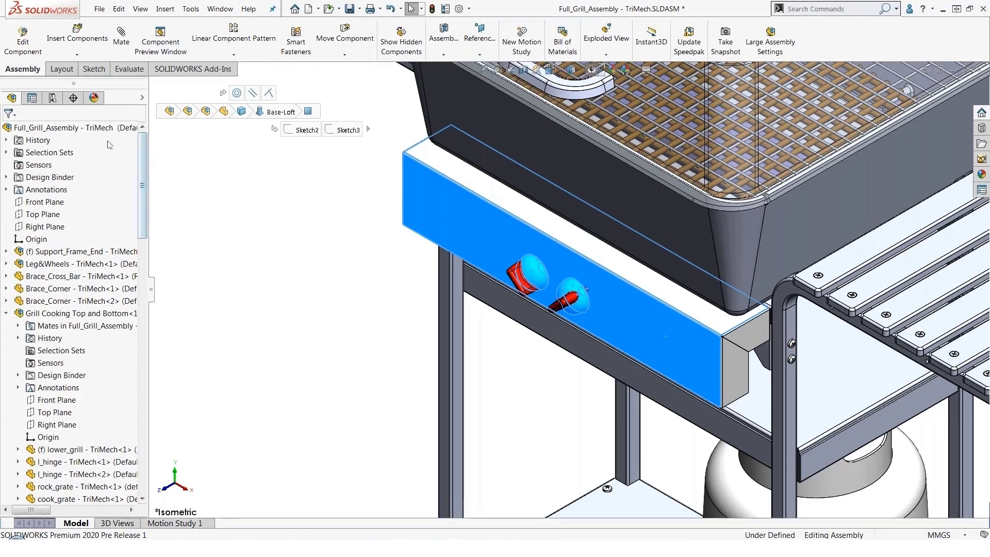
click(6, 153)
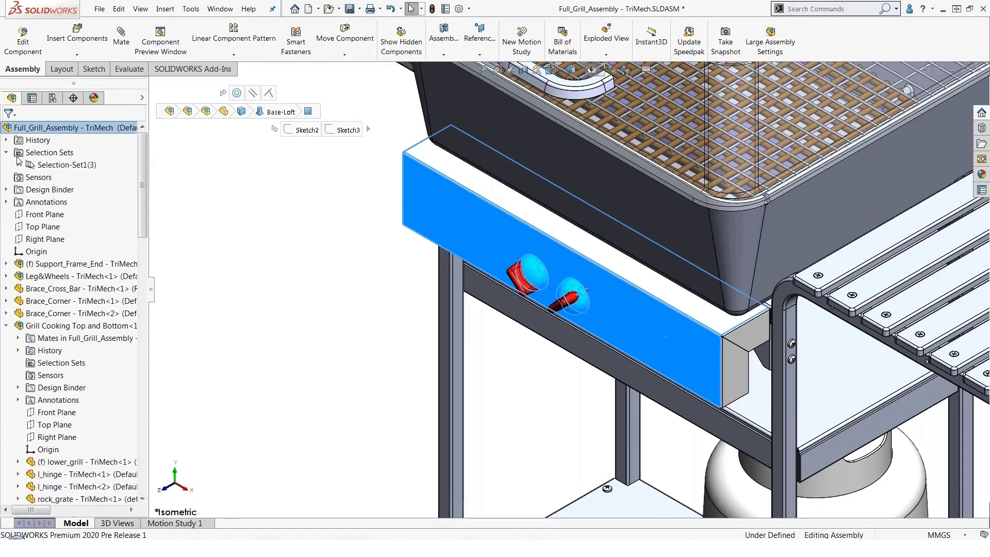
click(285, 246)
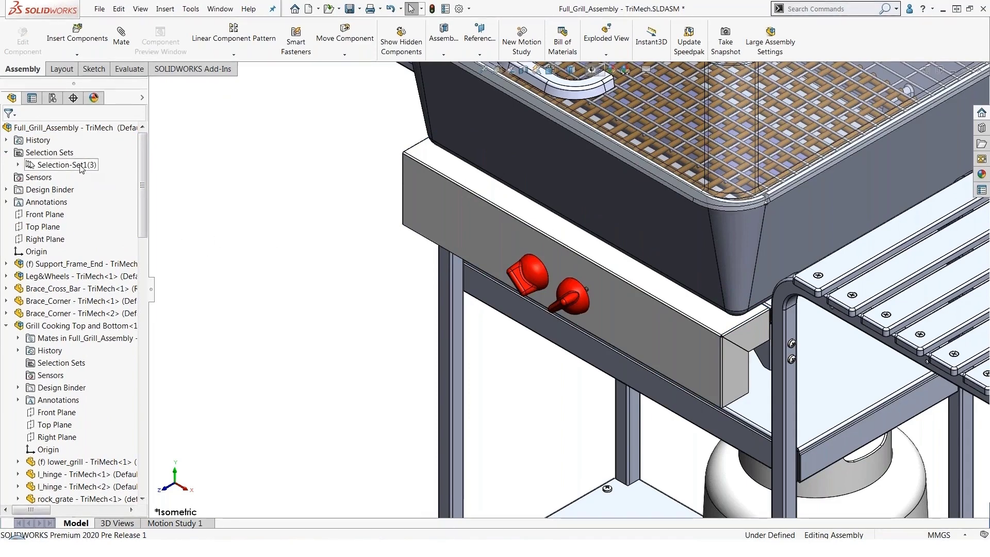
click(18, 165)
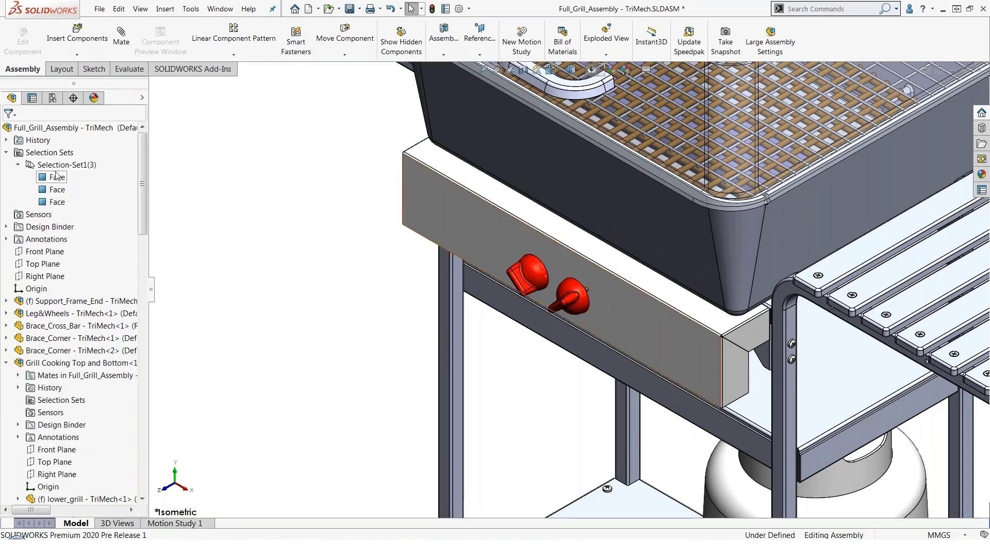
click(76, 166)
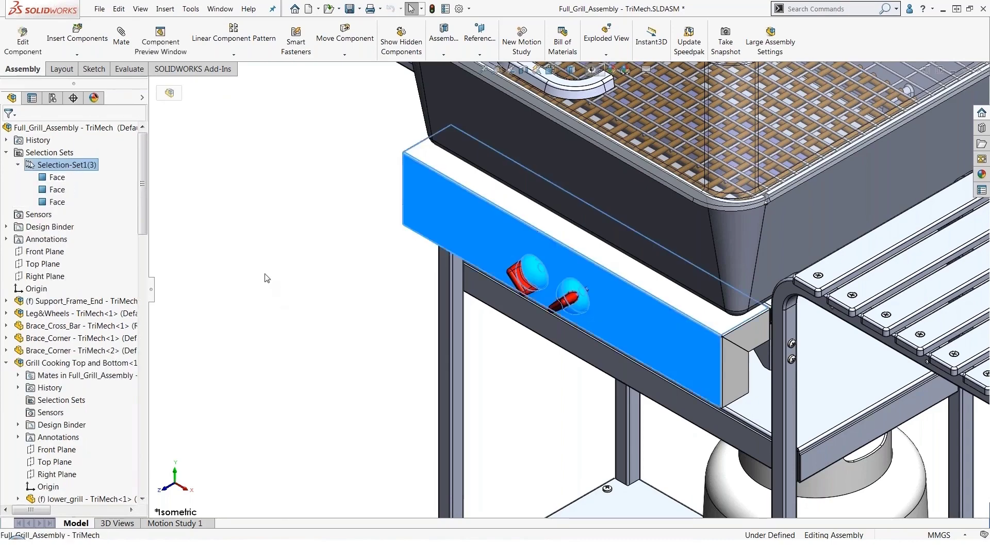